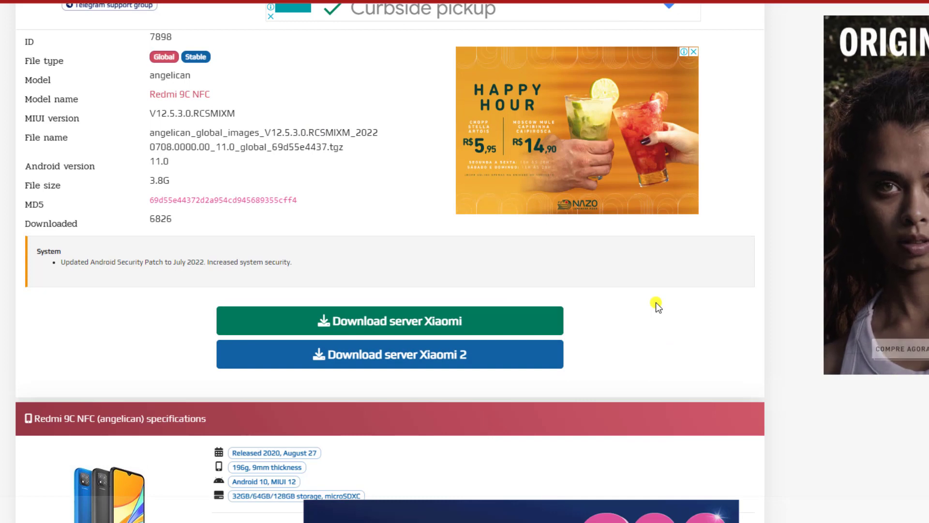
Step: Download the V12.5.3.0.RCSMIXM firmware from the Xiaomi server to the desktop as a renamed copy, then dismiss the support notice and minimize the open windows
left_click(464, 331)
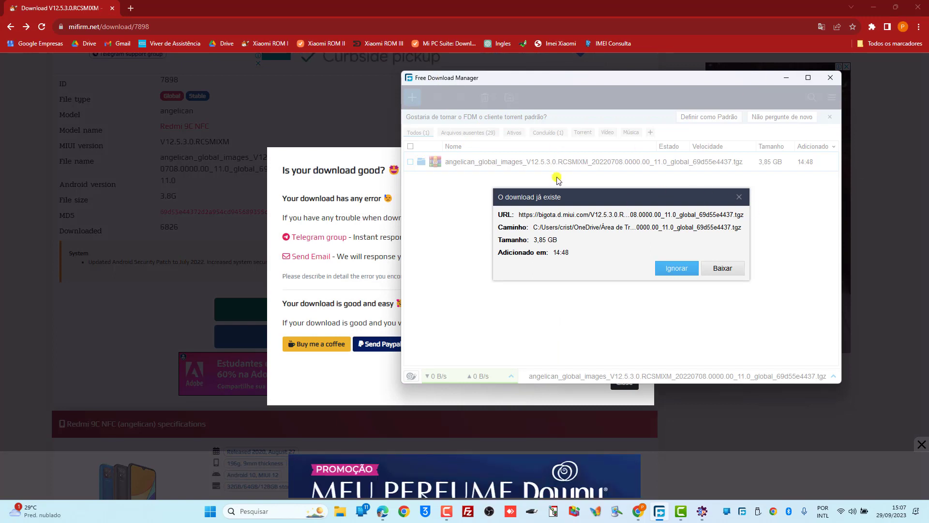
left_click(723, 268)
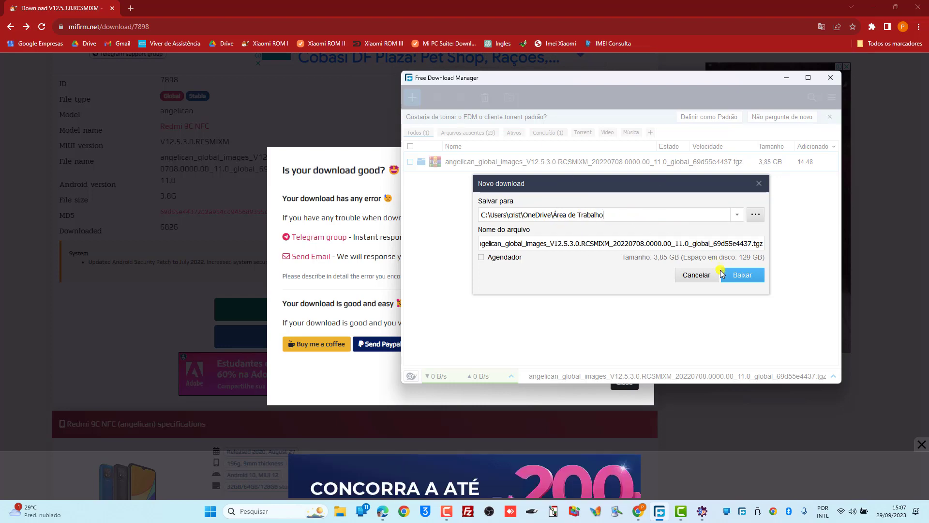
left_click(721, 273)
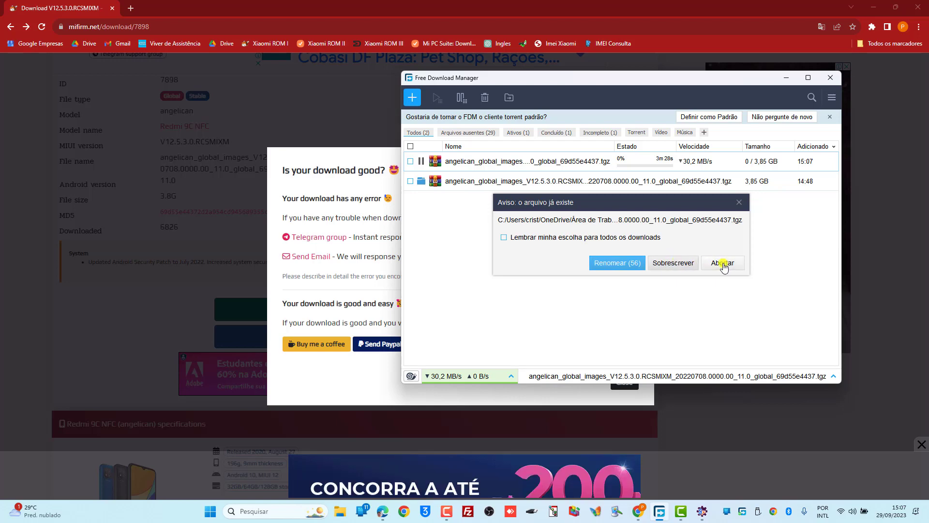
left_click(601, 264)
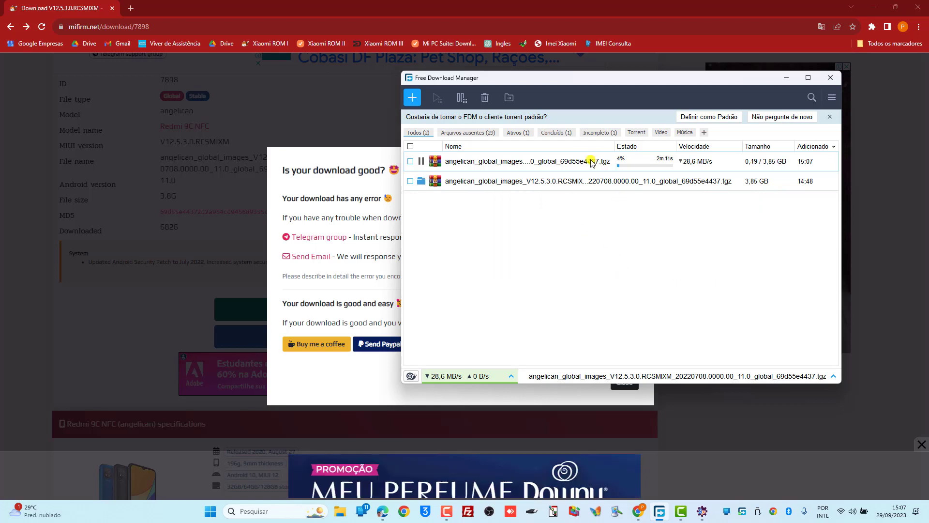
left_click(786, 77)
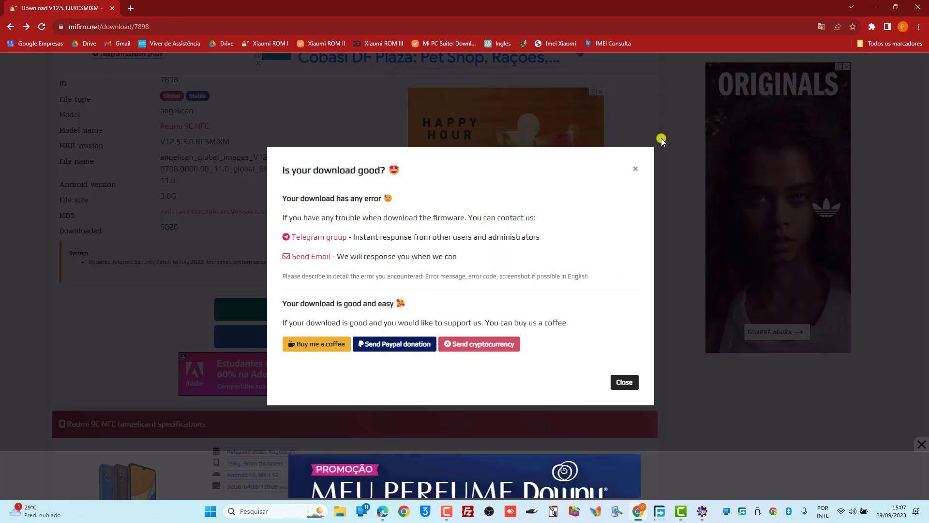
left_click(638, 171)
left_click(873, 7)
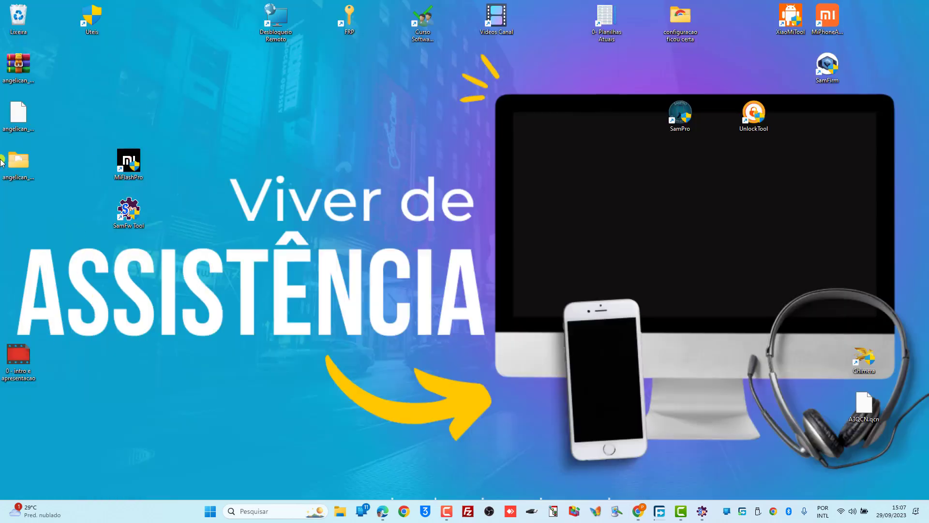
Step: Move the angelican firmware archive and the existing firmware folder out beside the MiFlashPro and SamFw Tool shortcuts
left_click_drag(18, 66, 273, 125)
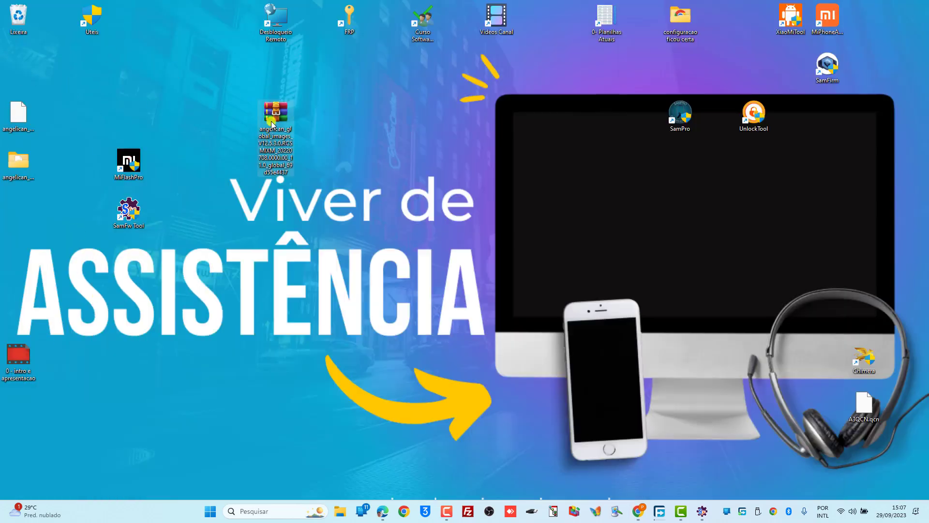
left_click_drag(29, 171, 281, 218)
left_click_drag(277, 120, 220, 113)
left_click_drag(276, 209, 203, 213)
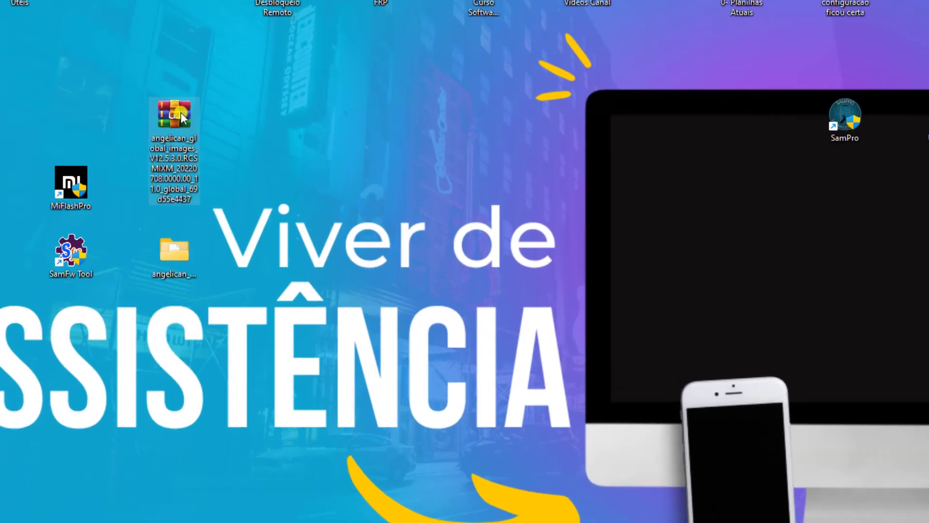
Step: Extract the angelican firmware archive with WinRAR into a folder named after it, moving the progress window aside
right_click(207, 113)
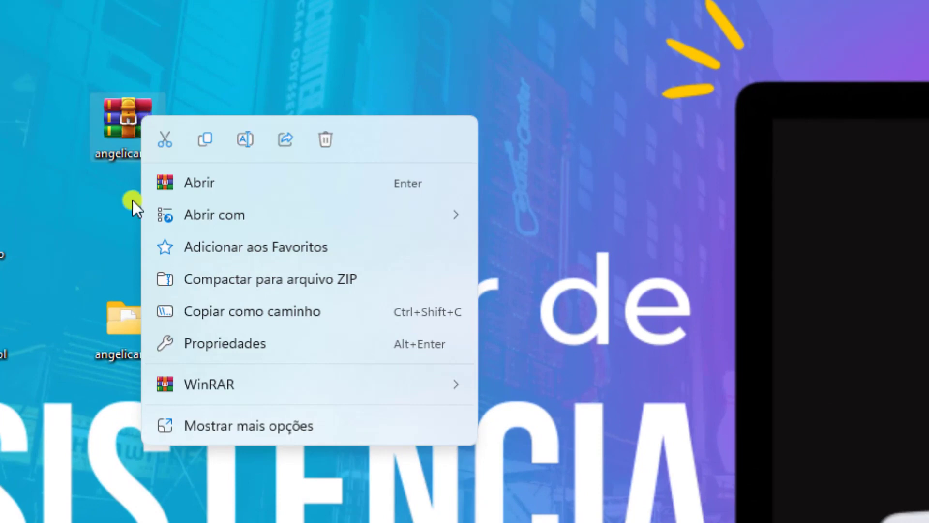
mouse_move(228, 387)
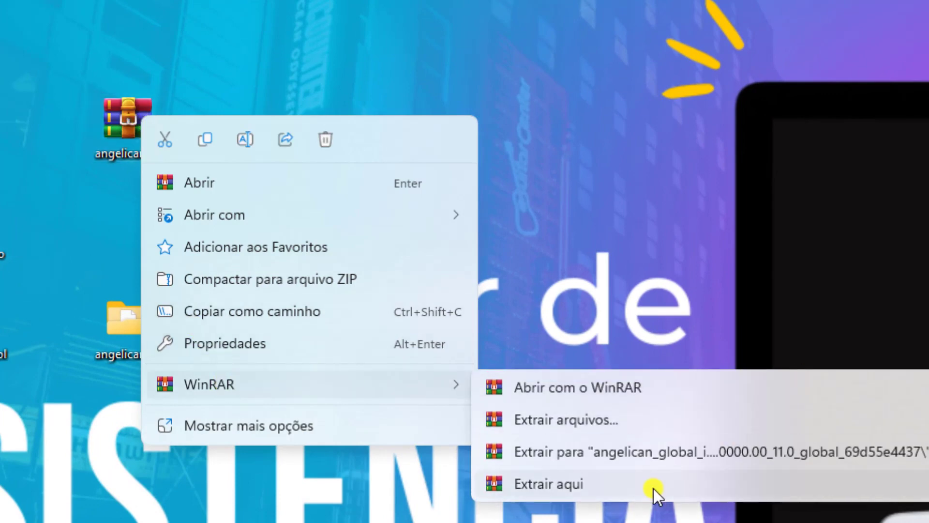
left_click(647, 457)
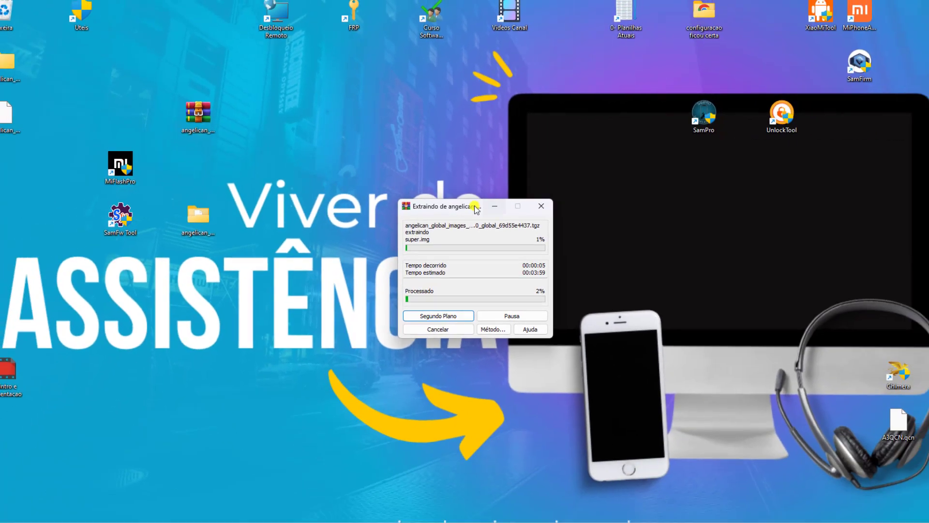
left_click_drag(474, 209, 114, 293)
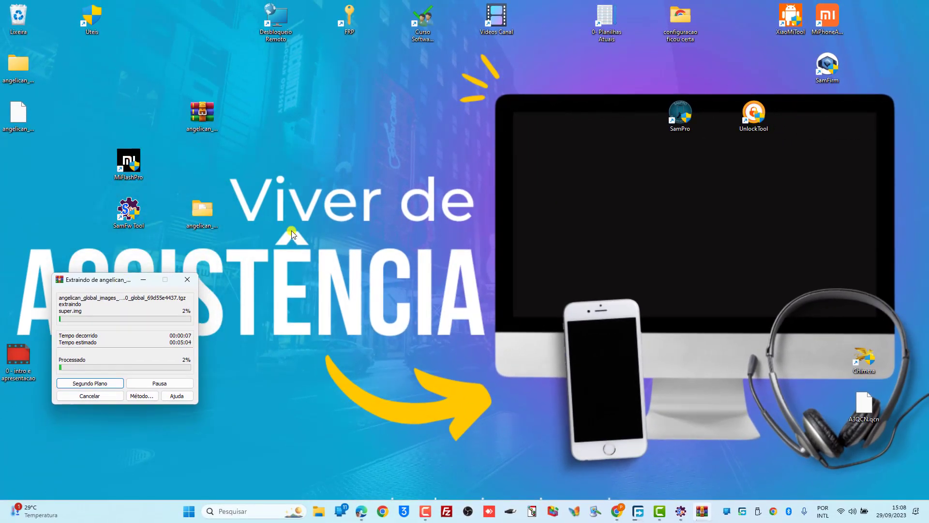
left_click(196, 210)
mouse_move(206, 207)
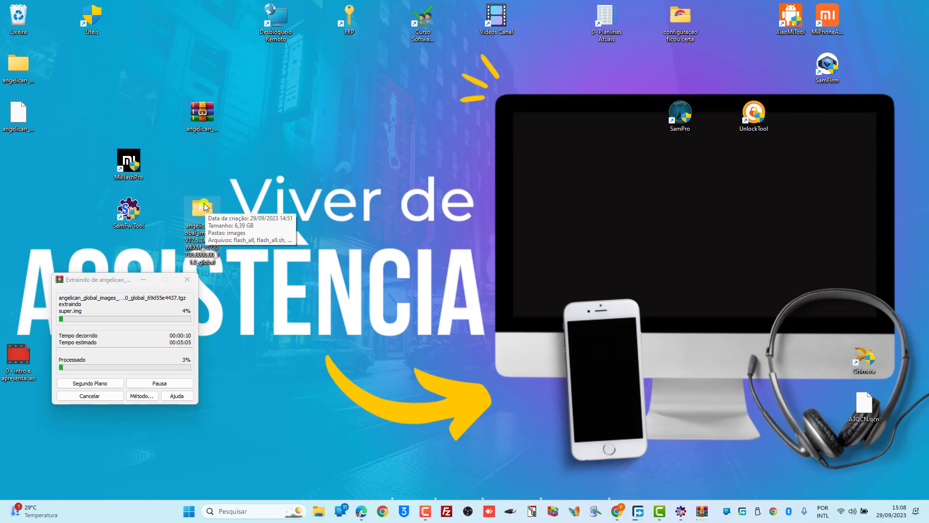
Step: Launch Mi Flash Pro and arrange its main window and the Xiaomi account login window
left_click(133, 164)
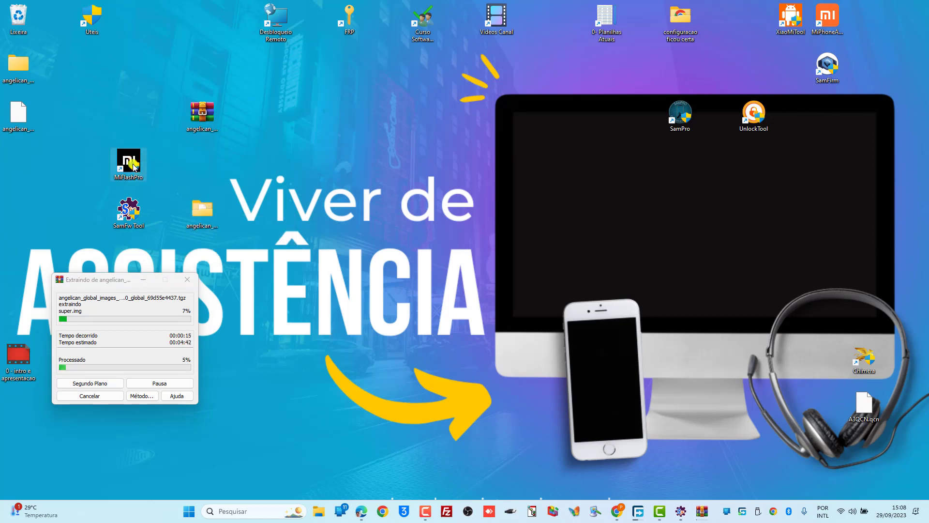
double_click(134, 167)
left_click_drag(505, 88, 298, 85)
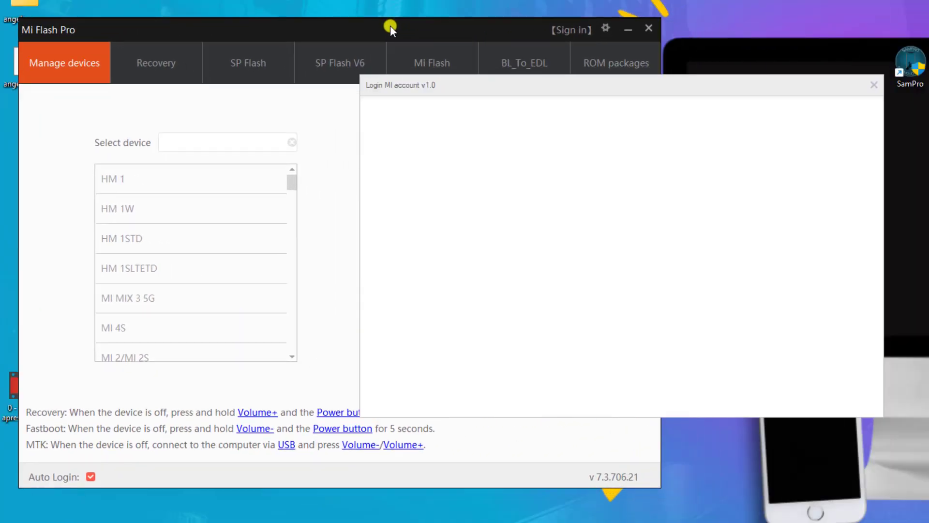
left_click_drag(550, 88, 212, 121)
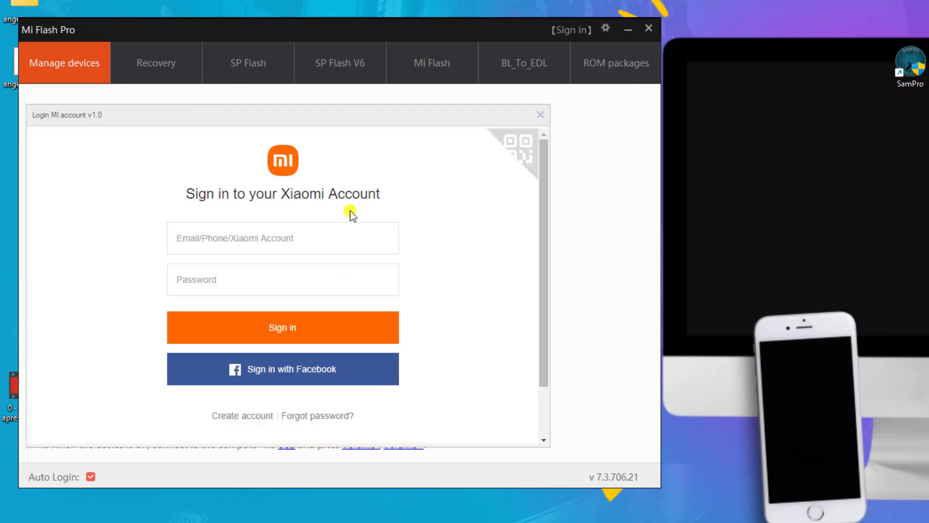
Step: Sign in to the Xiaomi account in Mi Flash Pro
left_click(247, 270)
left_click(519, 156)
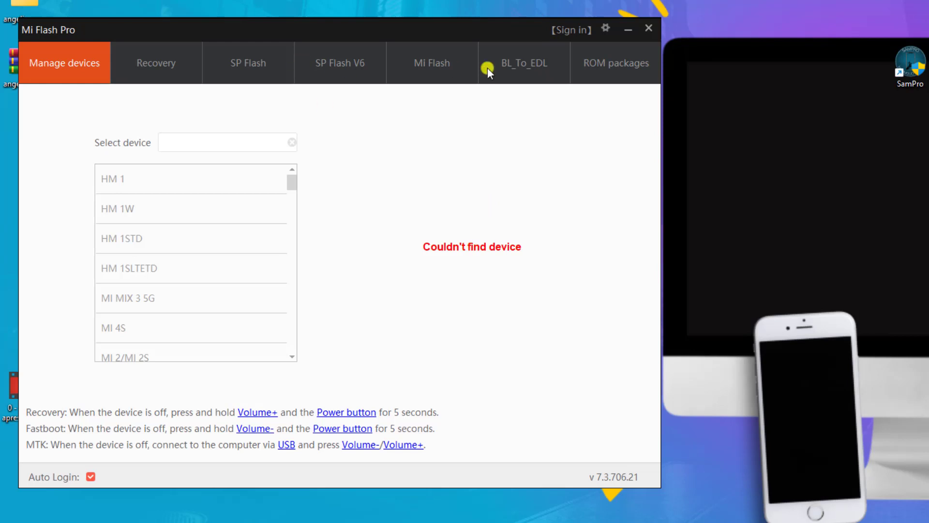
left_click(570, 30)
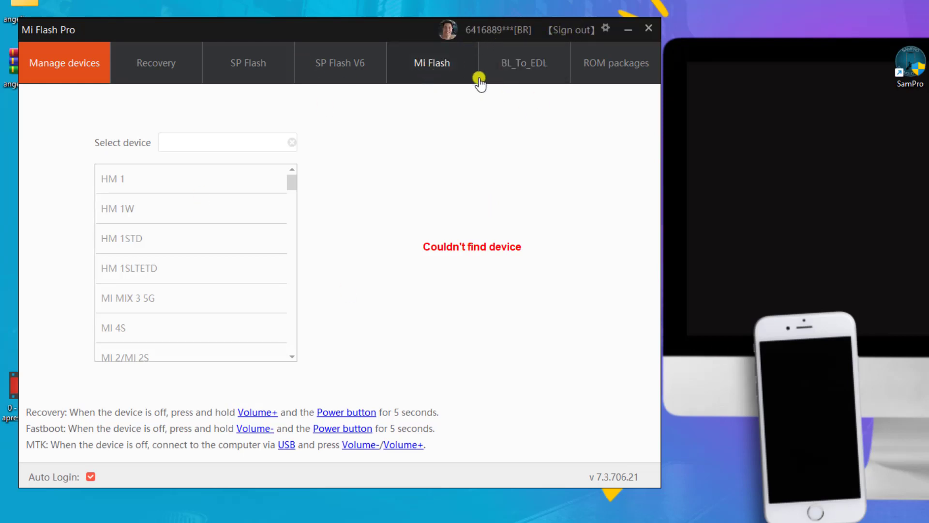
Step: Open the Mi Flash tool from Mi Flash Pro and reposition its window on the desktop
left_click_drag(345, 24, 325, 16)
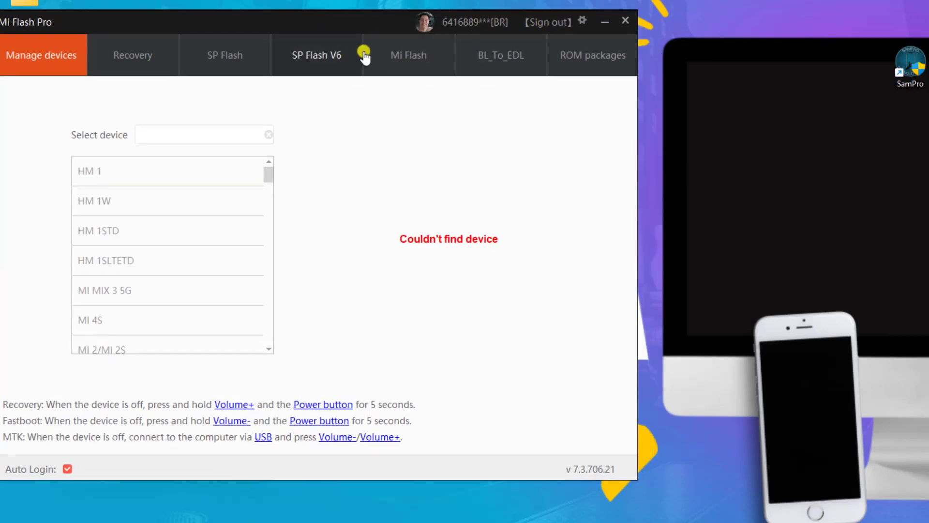
left_click(398, 56)
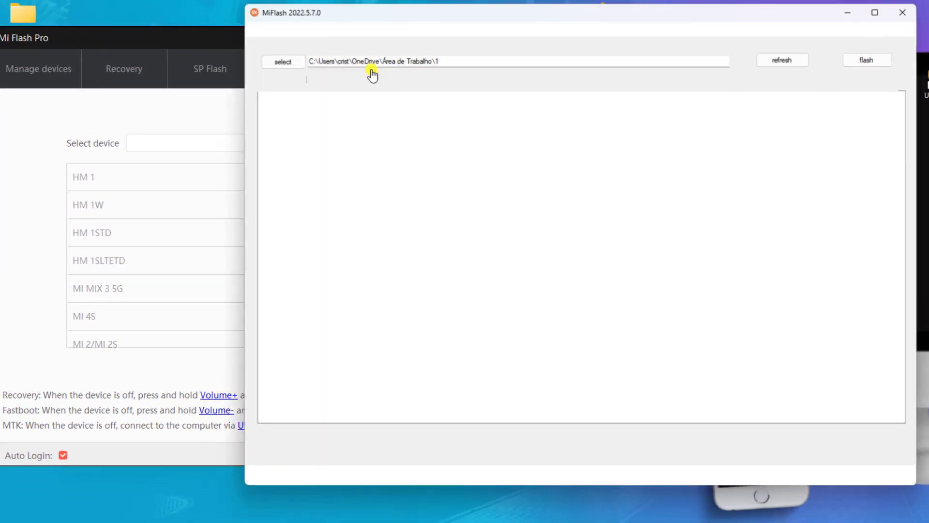
left_click_drag(640, 21, 400, 35)
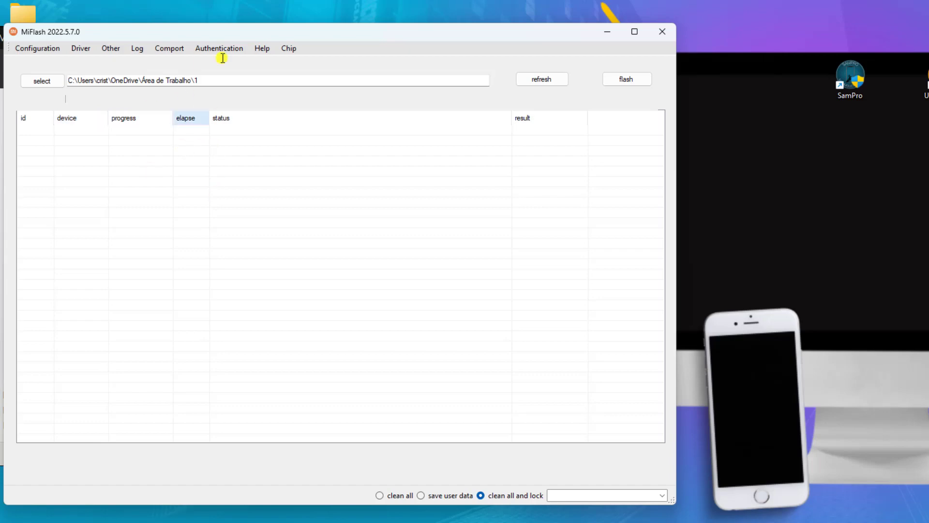
left_click(111, 80)
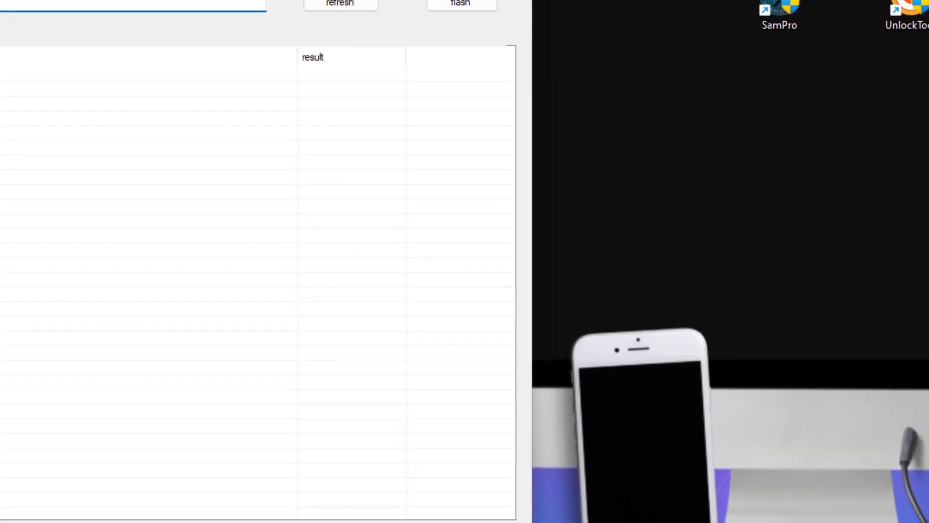
left_click(41, 81)
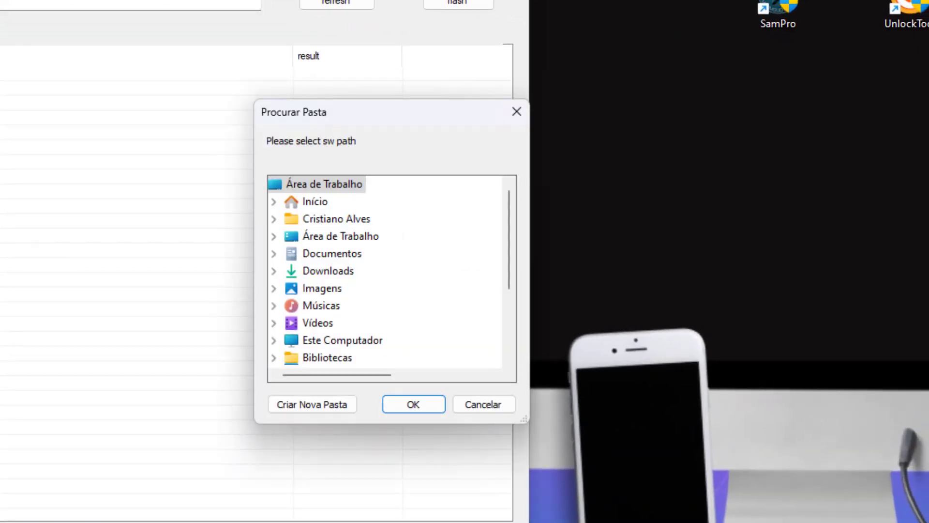
scroll(402, 293, "down", 2)
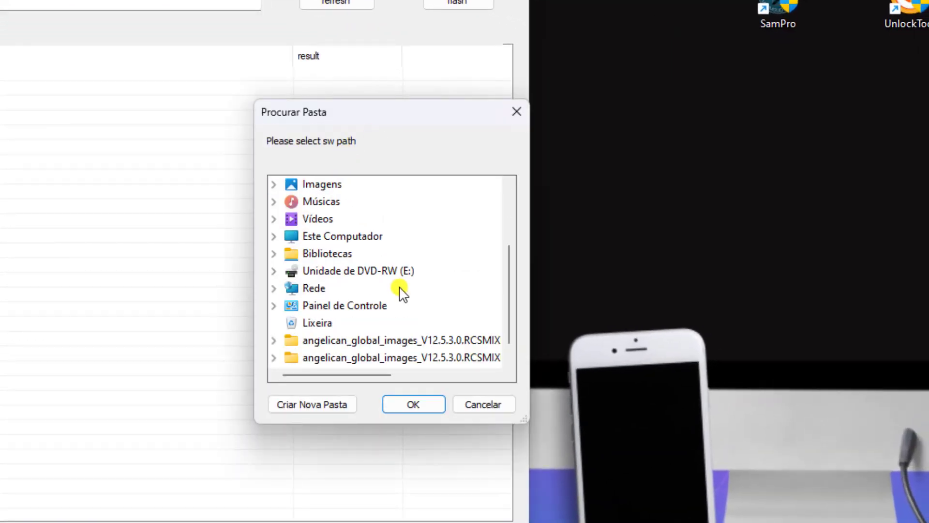
scroll(402, 293, "down", 1)
left_click_drag(379, 374, 321, 375)
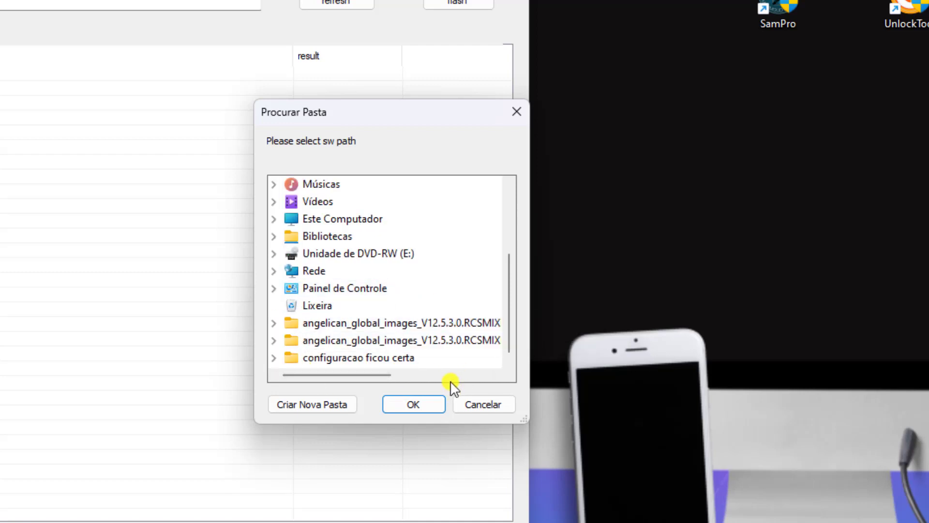
left_click_drag(370, 374, 460, 375)
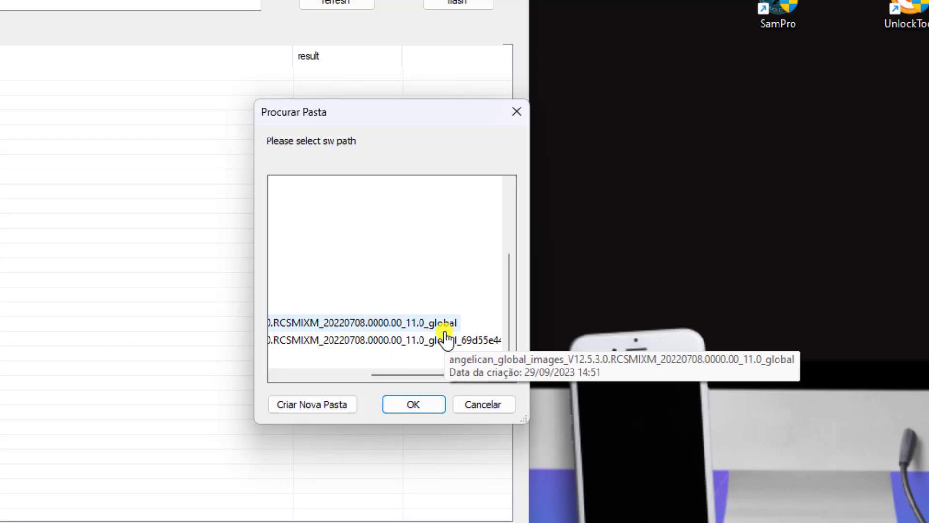
left_click(516, 111)
Step: Minimize the flashing tools and examine the contents of the desktop firmware folder whose name ends in 11.0_global
left_click(458, 27)
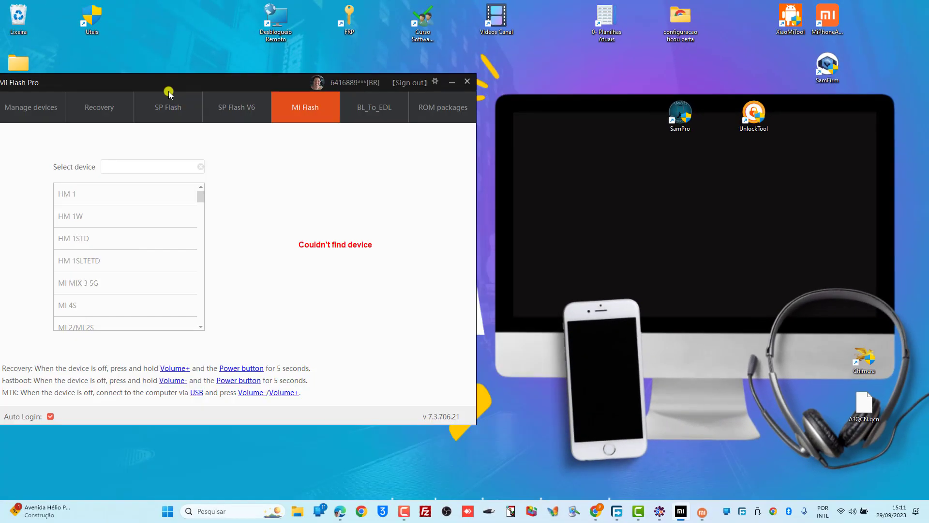
left_click(450, 83)
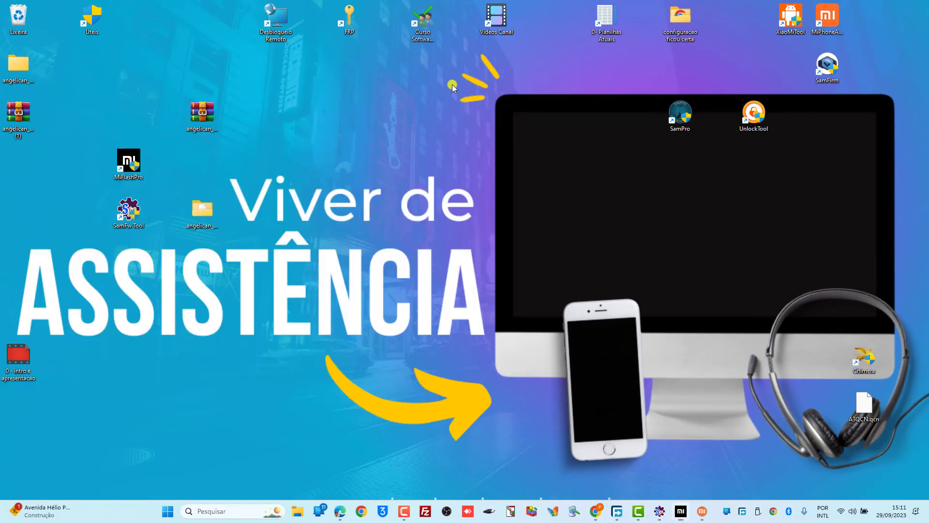
left_click(29, 66)
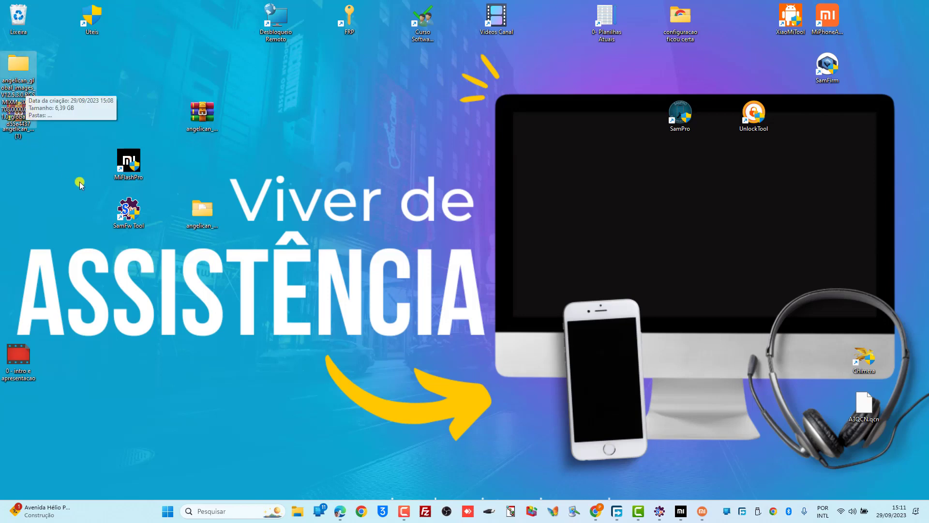
left_click(202, 211)
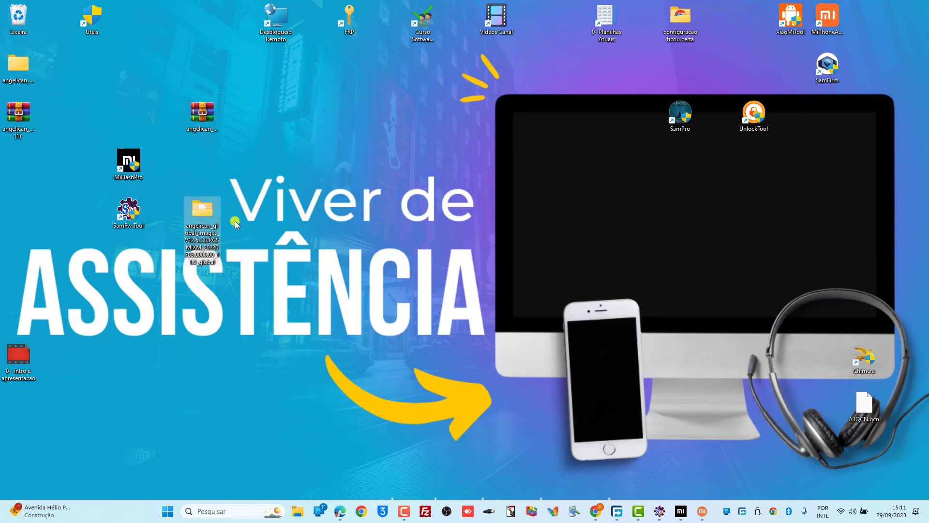
double_click(205, 217)
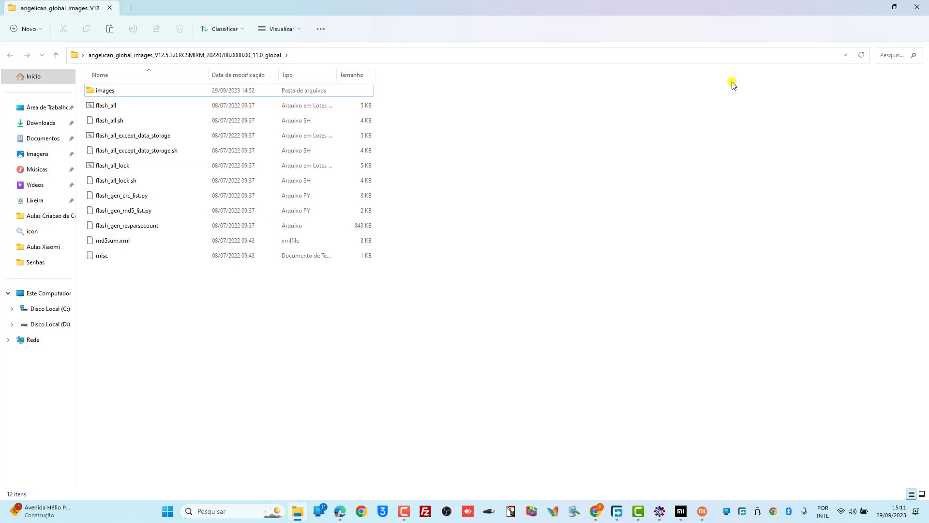
left_click(916, 6)
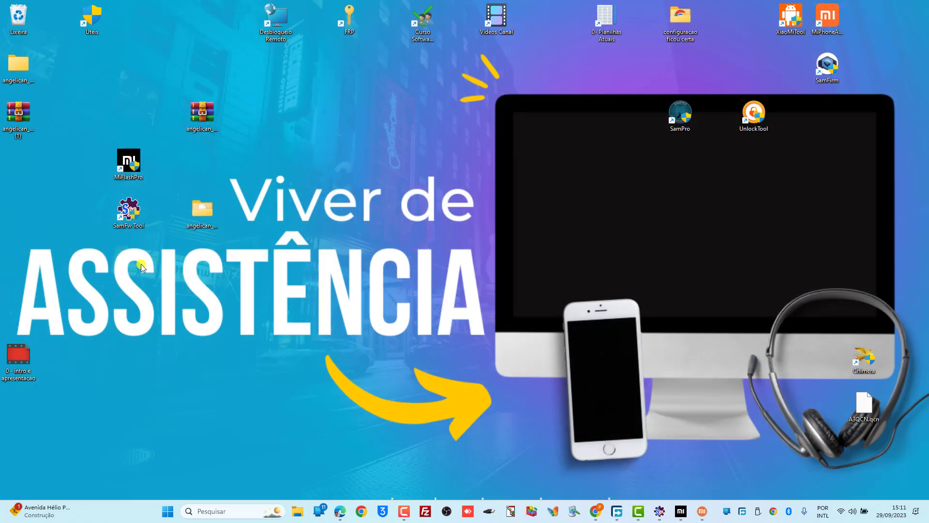
double_click(205, 217)
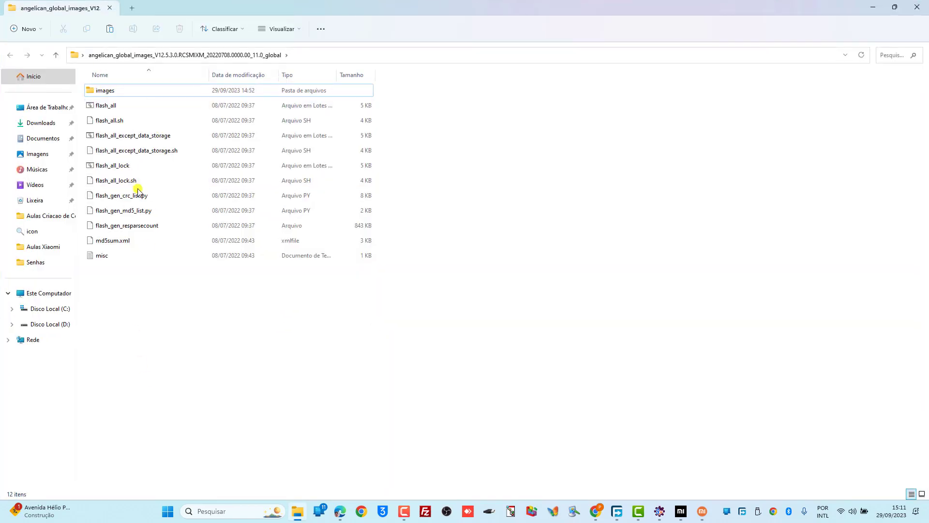
left_click(918, 7)
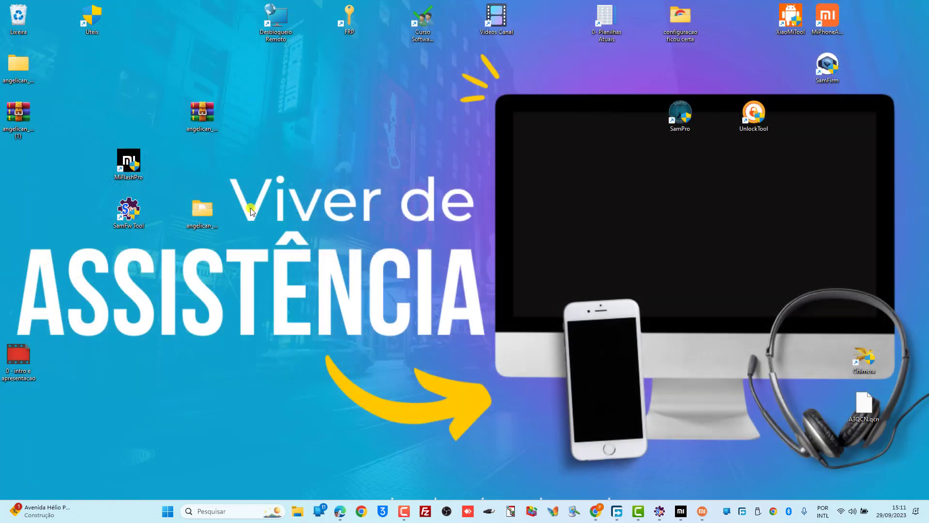
Step: Check the contents of the extracted desktop firmware folder whose name ends in 69d55e4437, and close it
double_click(14, 69)
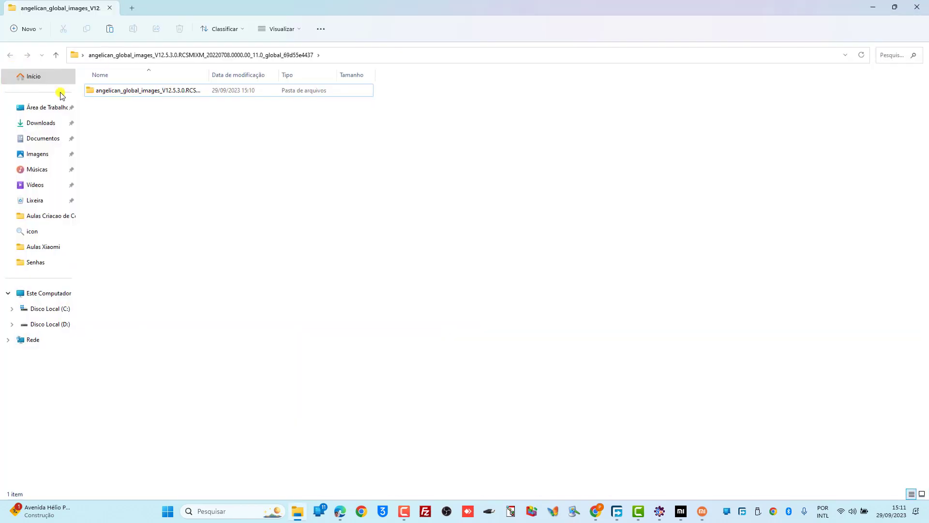
right_click(125, 92)
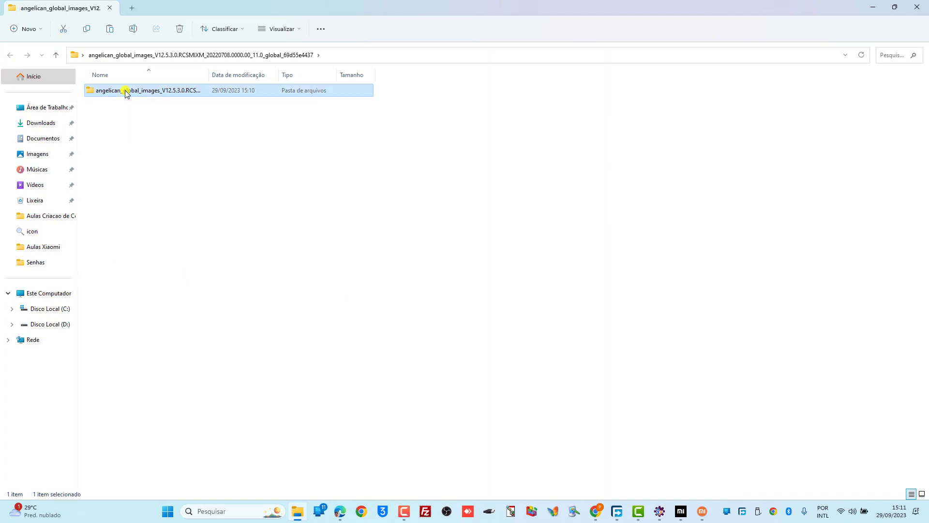
key("Escape")
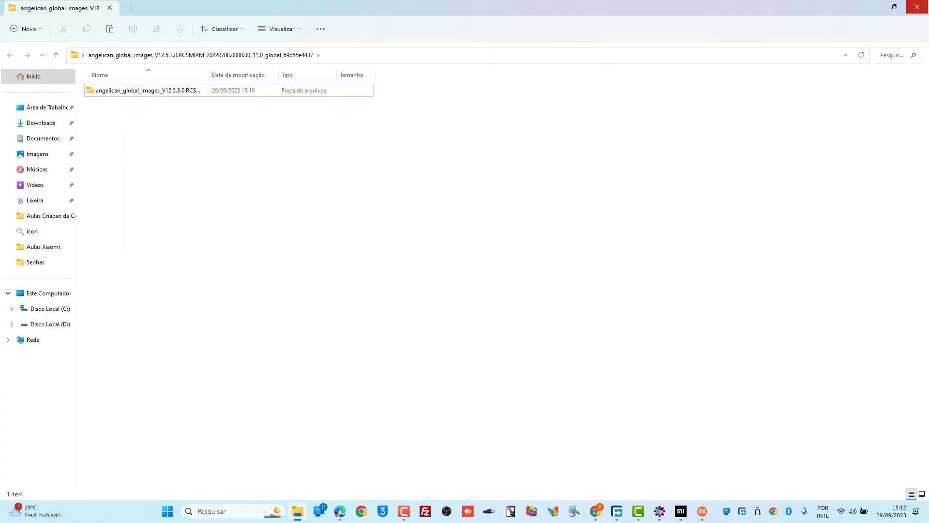
key("alt+F4")
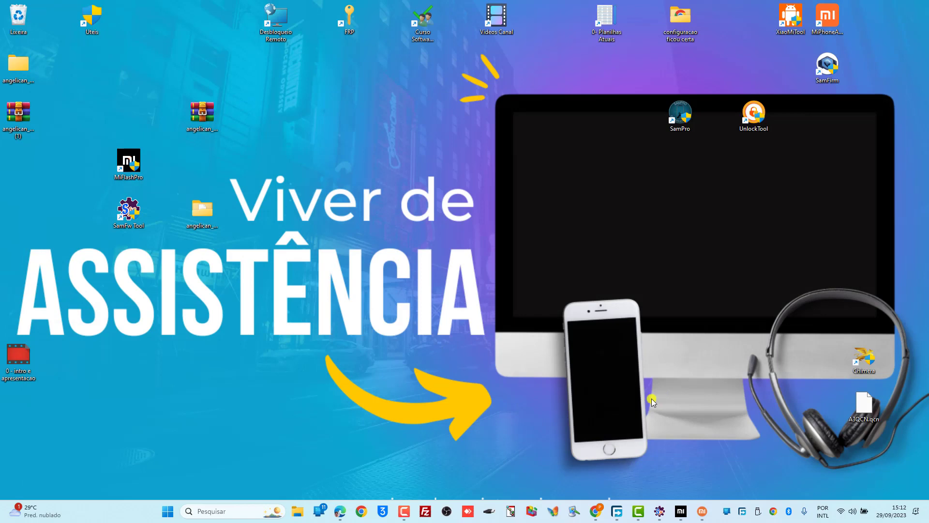
Step: In MiFlash, choose the inner angelican_global_images folder within the desktop folder ending in 69d55e4437 as the firmware path
left_click(702, 512)
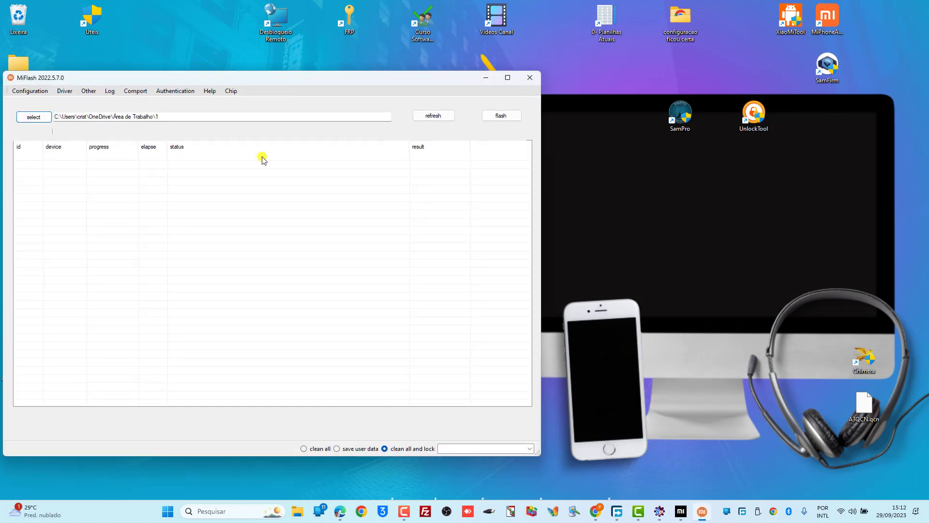
left_click(28, 120)
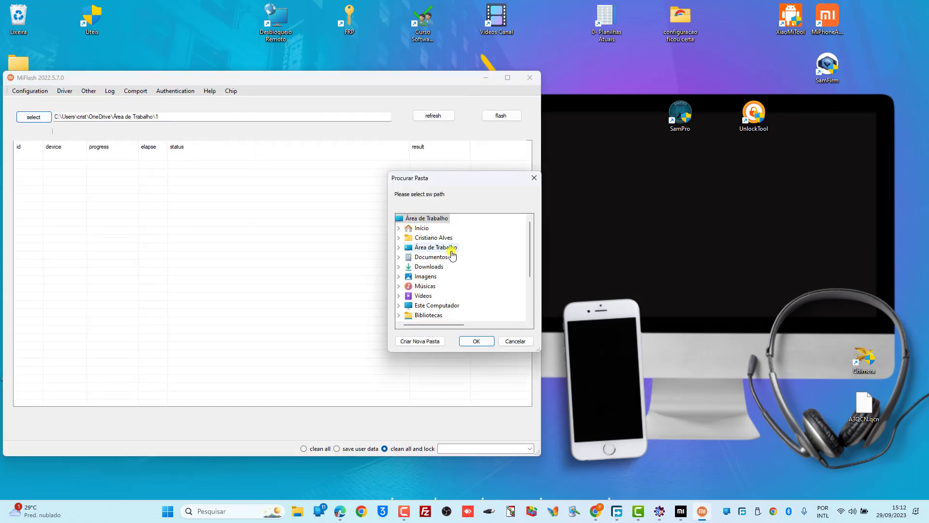
scroll(460, 274, "down", 1)
scroll(459, 276, "down", 2)
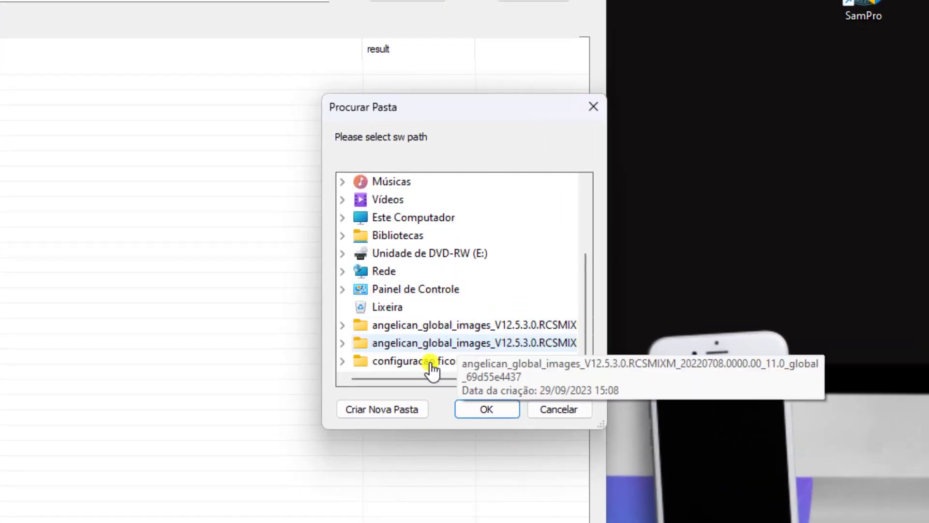
left_click(389, 313)
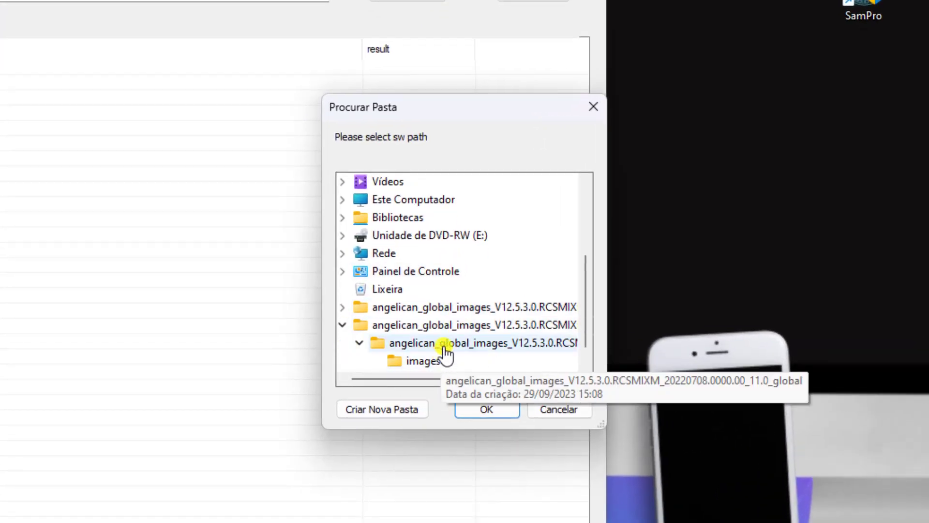
left_click(484, 343)
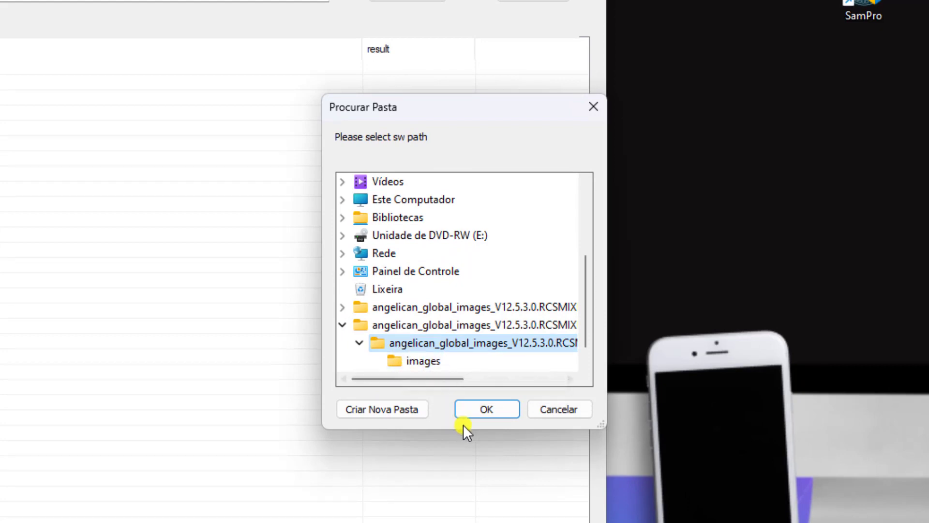
left_click(475, 409)
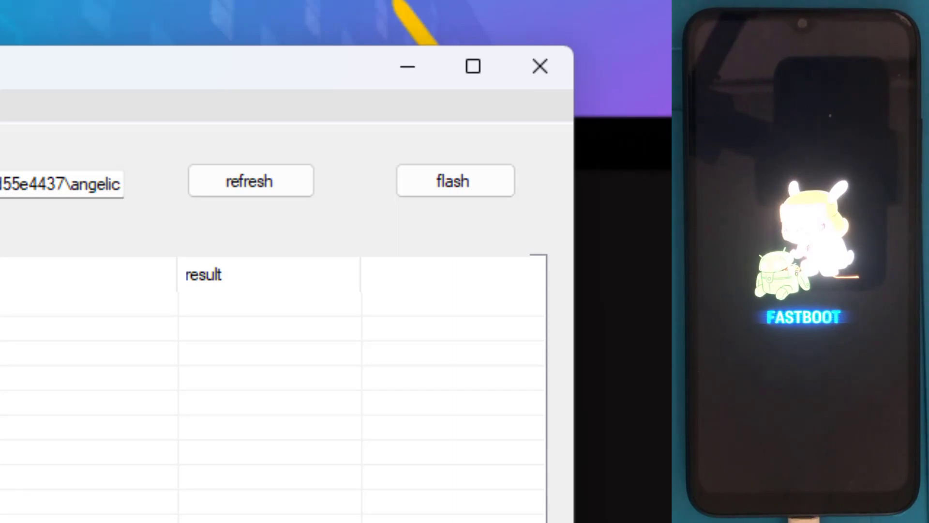
Step: Refresh the connected device list and set the flash mode to clean all
left_click(271, 190)
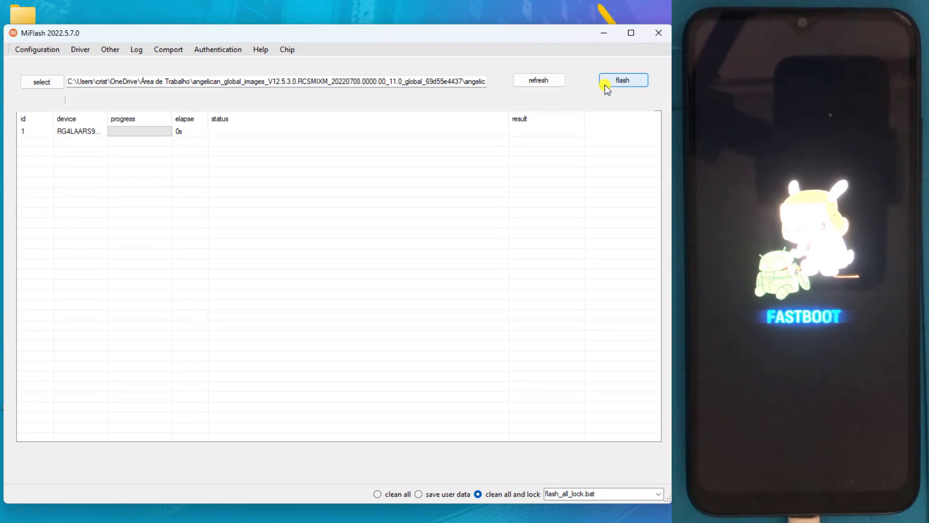
left_click(377, 494)
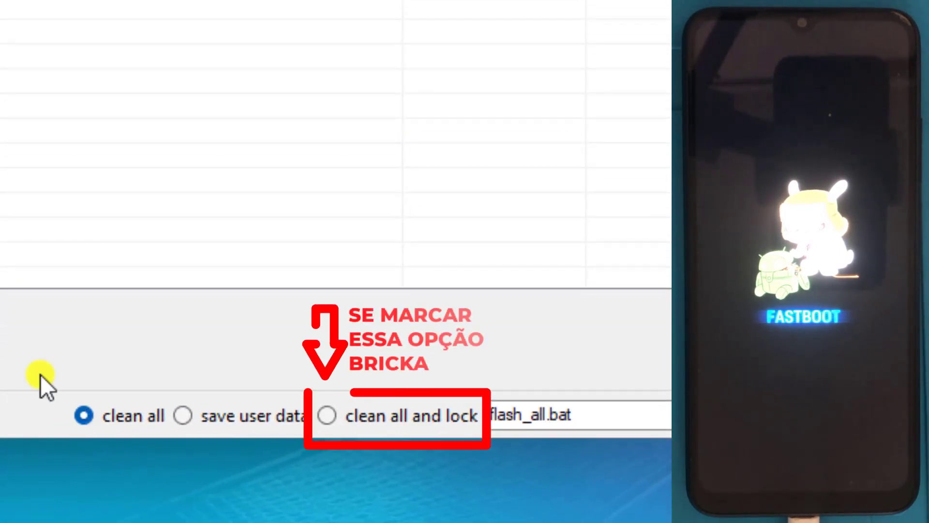
left_click(327, 415)
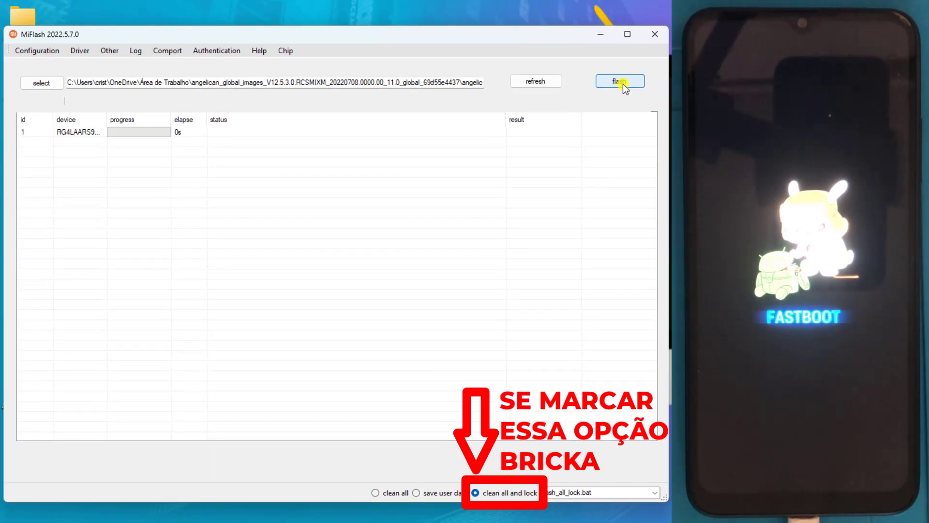
left_click(375, 493)
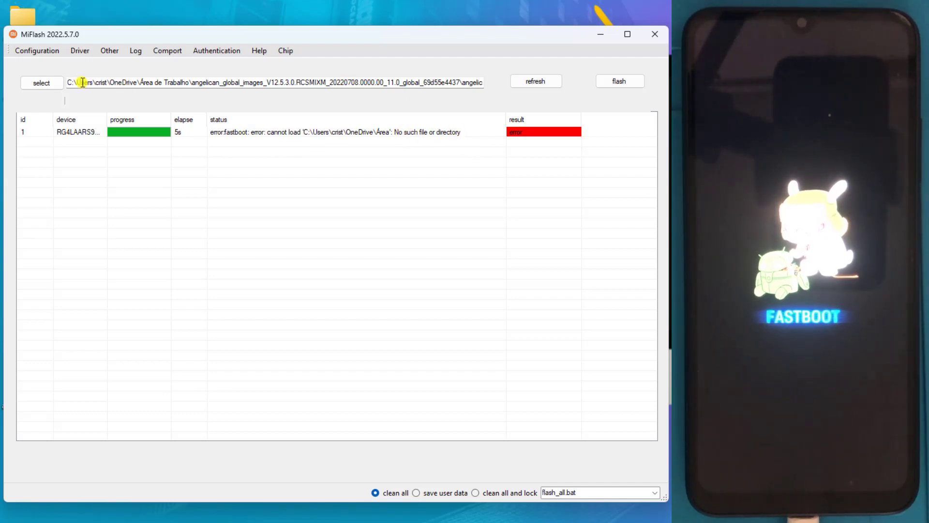
Step: Inspect the desktop portion of the selected firmware path and minimize MiFlash
left_click_drag(76, 85, 207, 82)
left_click(209, 82)
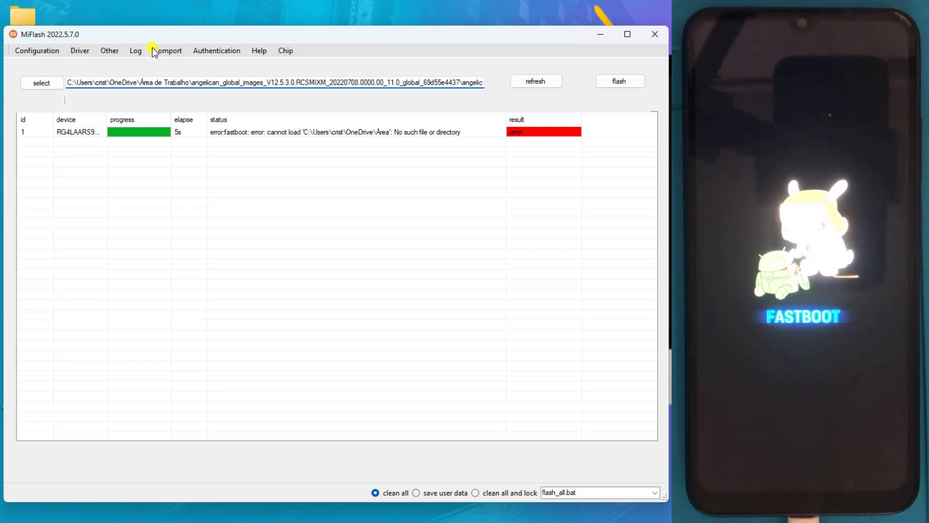
left_click(600, 34)
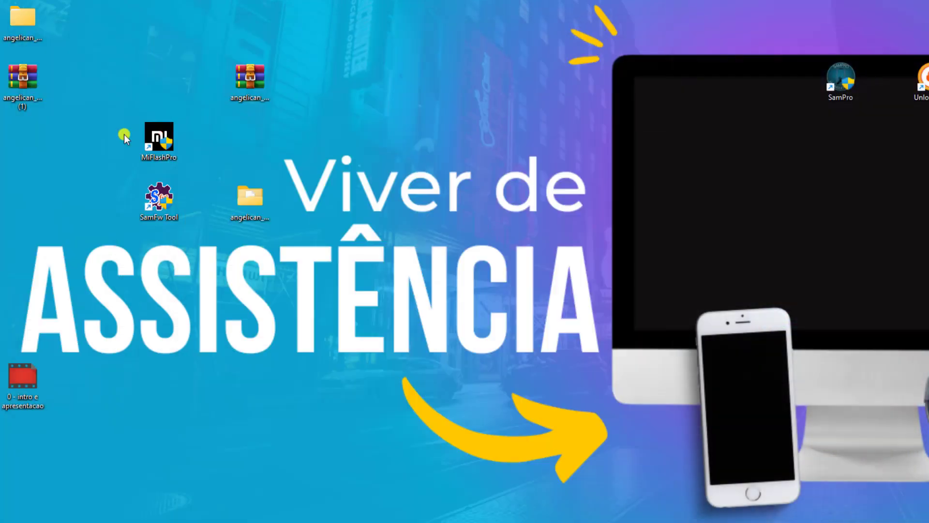
Step: Copy the desktop firmware folder ending in 11.0_global to the root of Disco Local (D:)
left_click(250, 204)
right_click(250, 204)
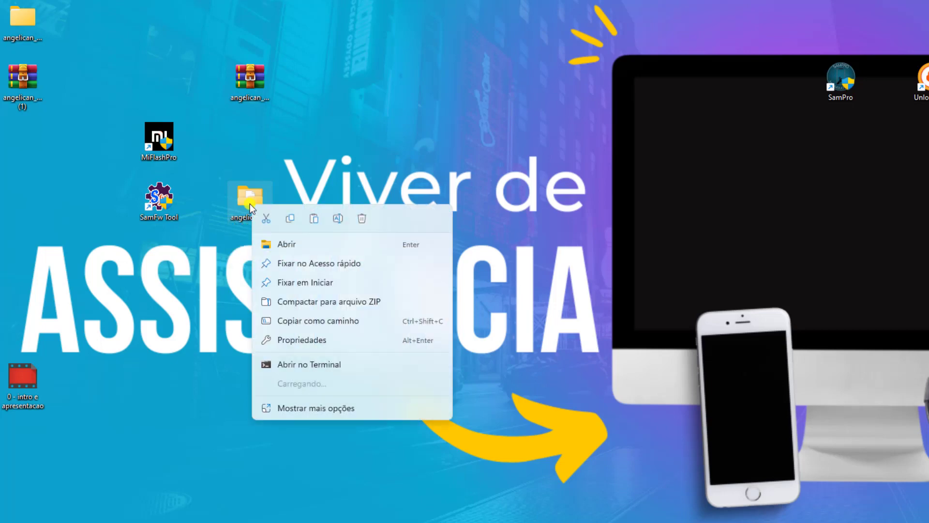
left_click(289, 220)
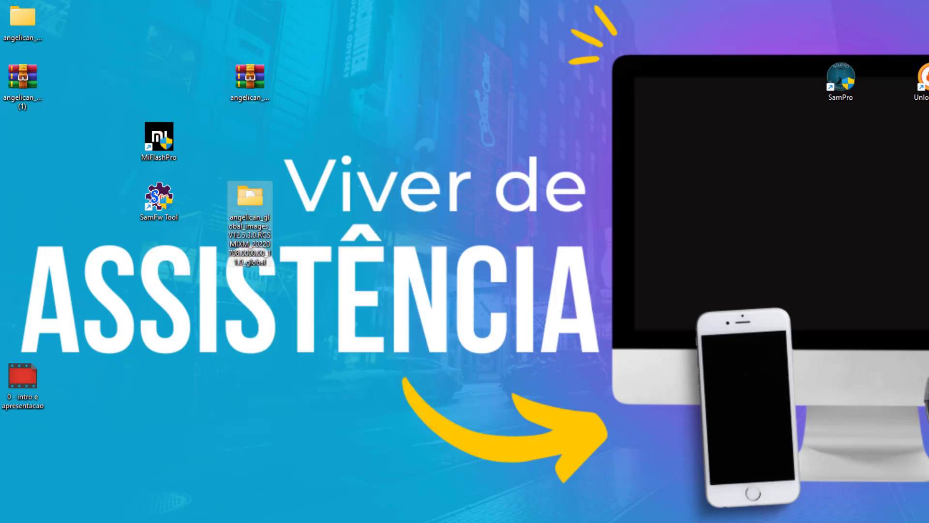
key("super+e")
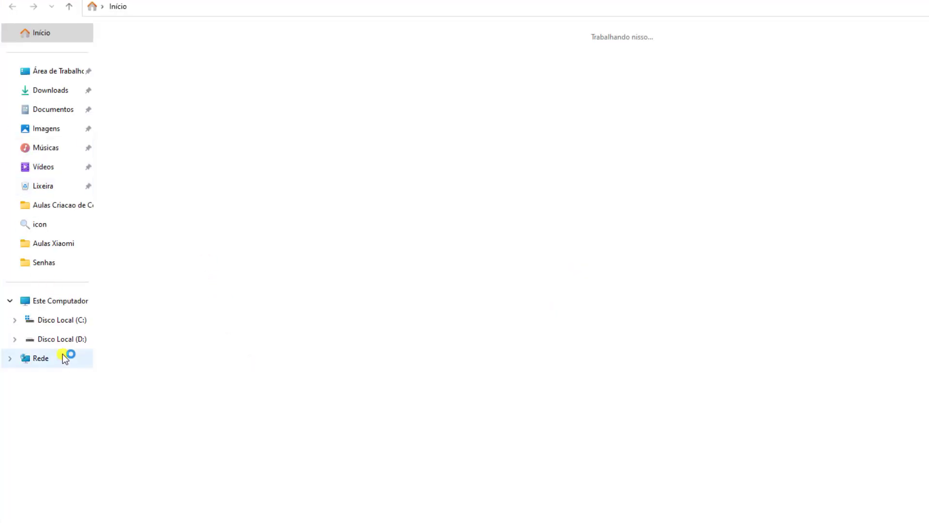
left_click(60, 344)
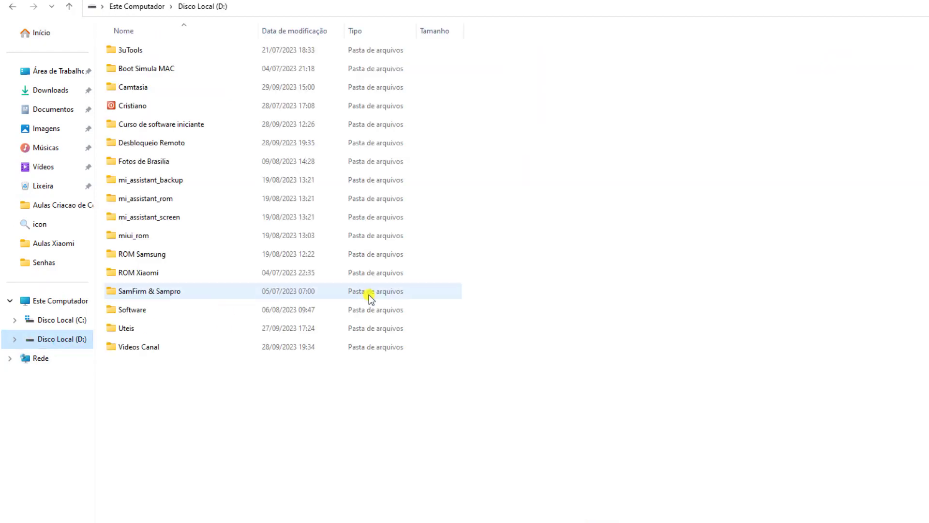
right_click(513, 300)
left_click(530, 315)
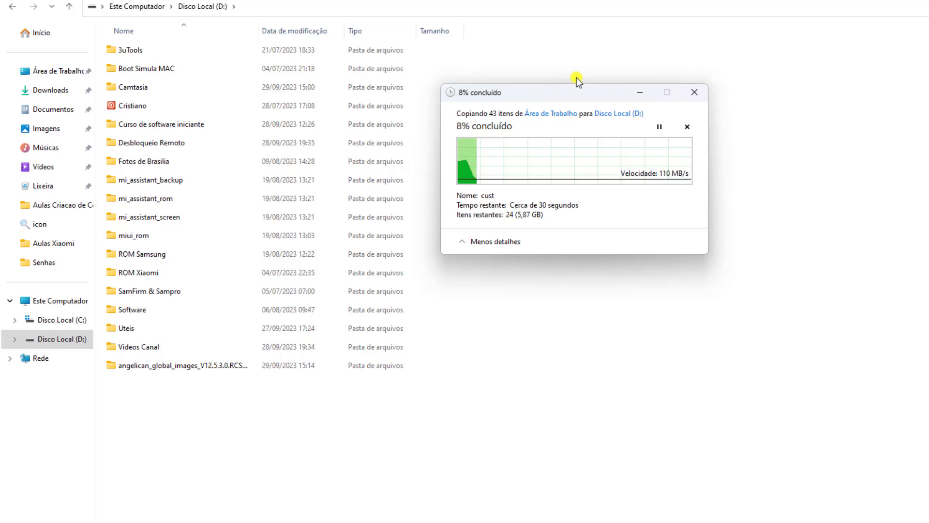
left_click_drag(584, 102, 239, 108)
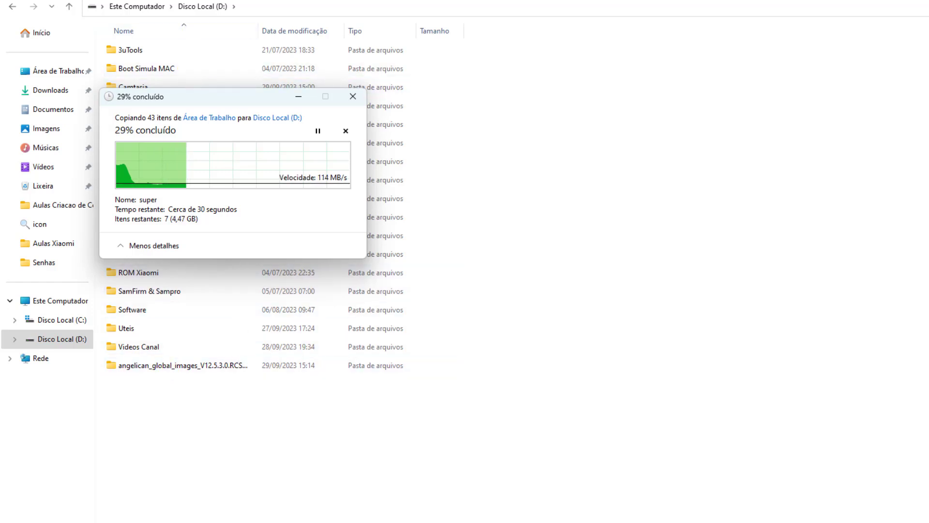
key("super+Down")
Step: Set the MiFlash firmware path to D:\angelican_global_images_V12.5.3.0.RCSMIXM_20220708.0000.00_11.0_global
left_click(894, 521)
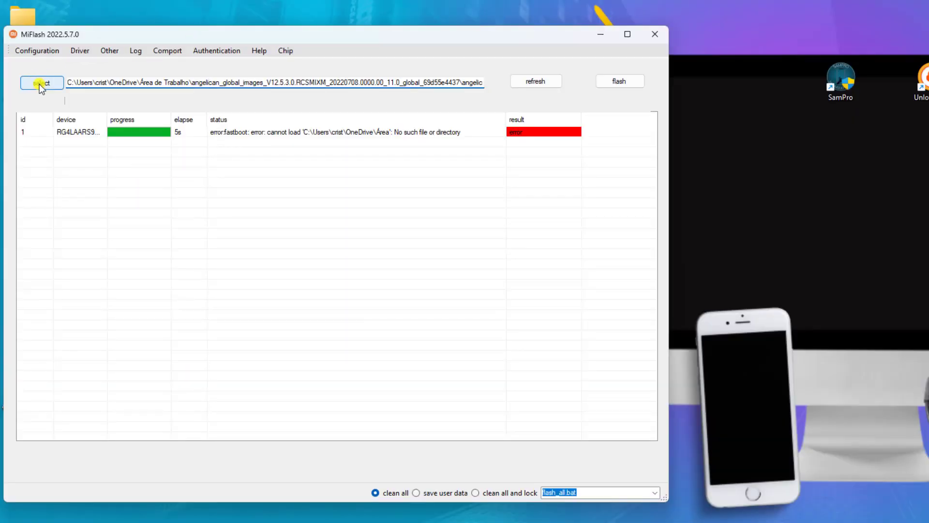
left_click(40, 83)
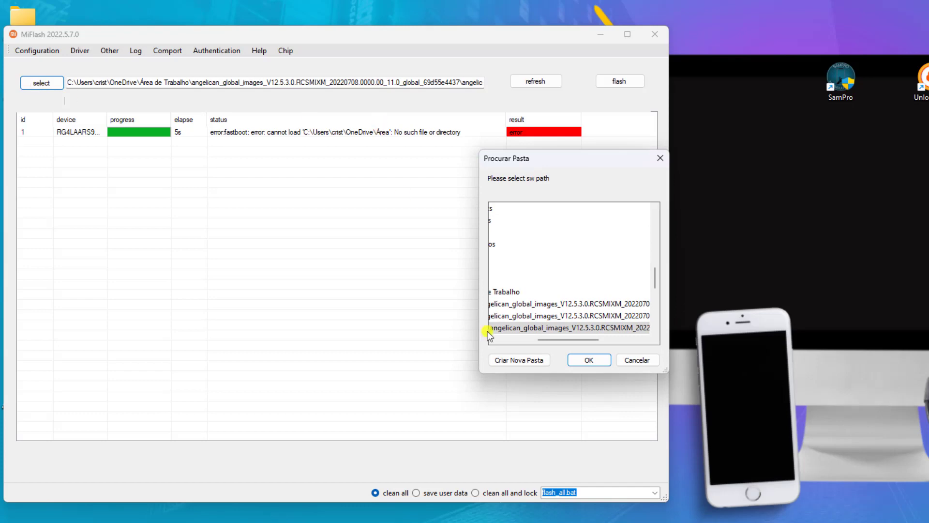
left_click(503, 339)
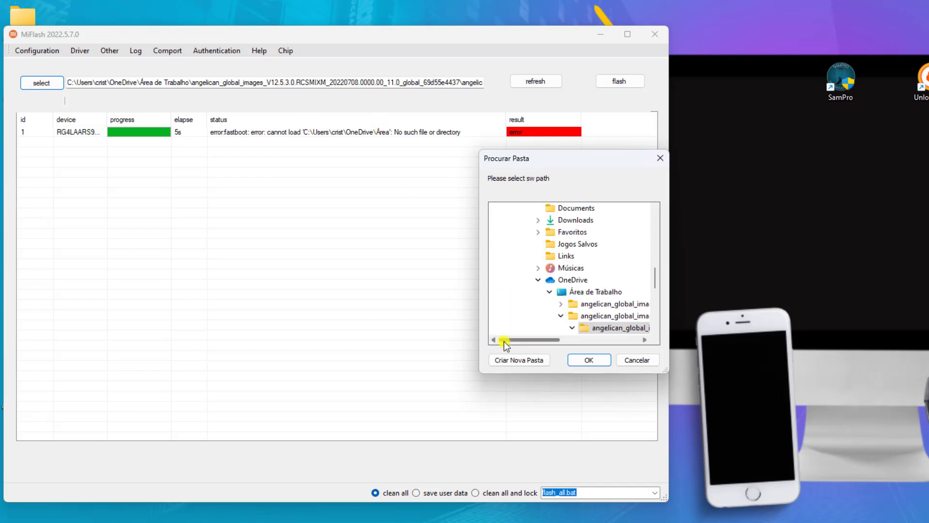
left_click(538, 279)
scroll(523, 296, "up", 4)
left_click(515, 303)
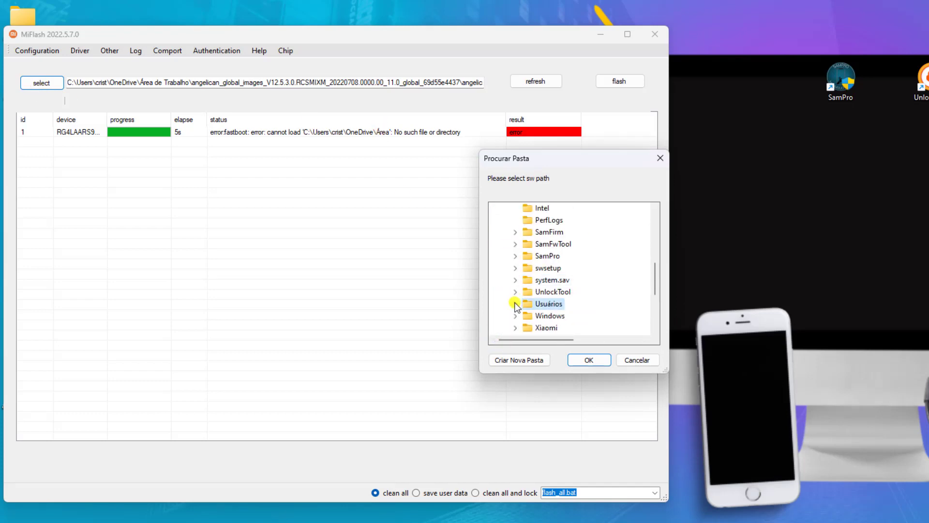
scroll(516, 303, "up", 3)
left_click(504, 232)
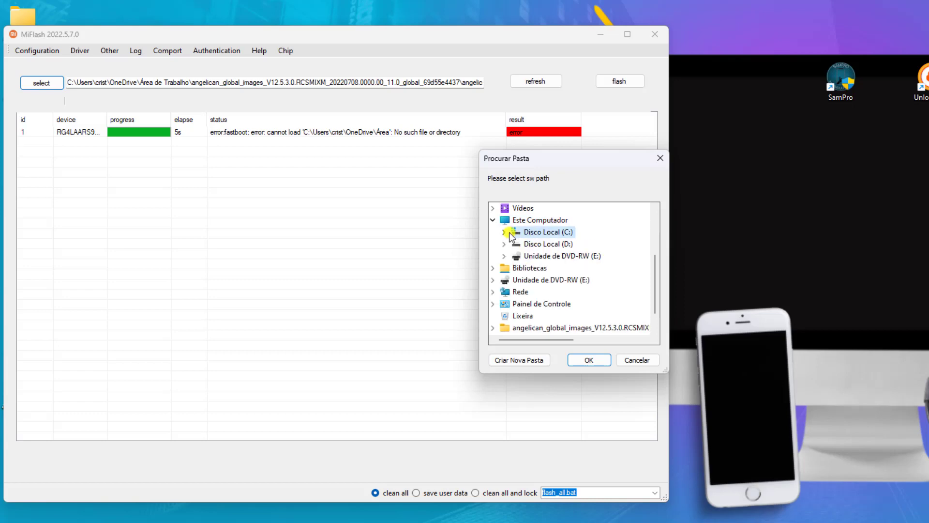
double_click(546, 244)
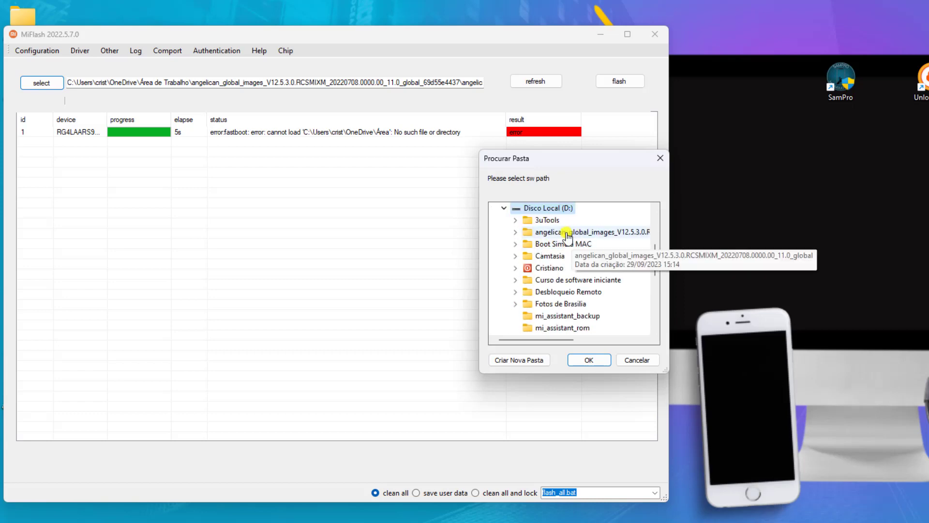
left_click(543, 234)
left_click(508, 328)
left_click(515, 328)
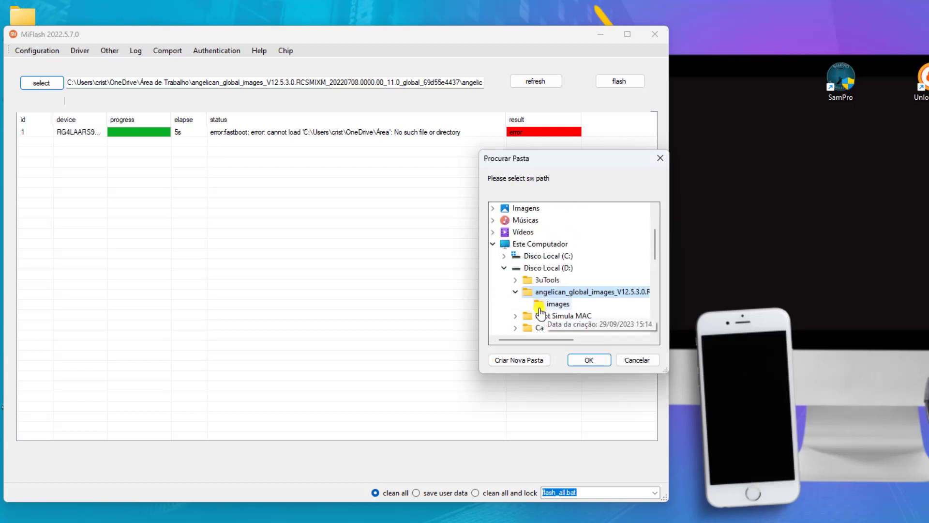
left_click(572, 360)
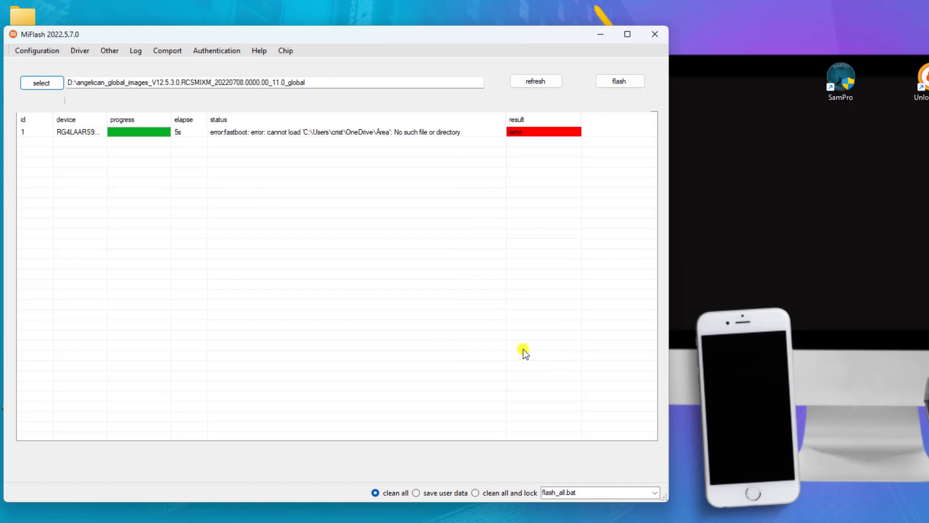
Step: Check the progress of the firmware copy and refresh the device list in MiFlash
key("alt+Tab")
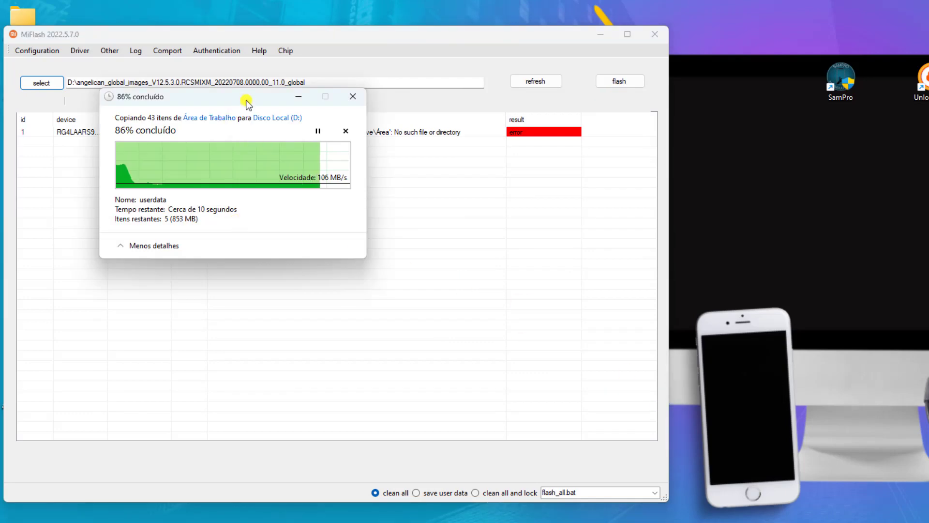
left_click_drag(245, 97, 166, 170)
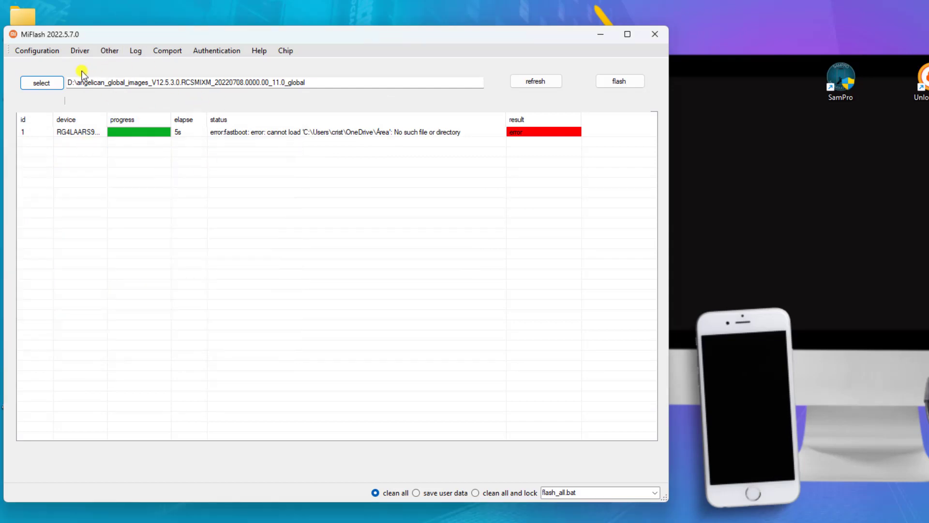
left_click(511, 83)
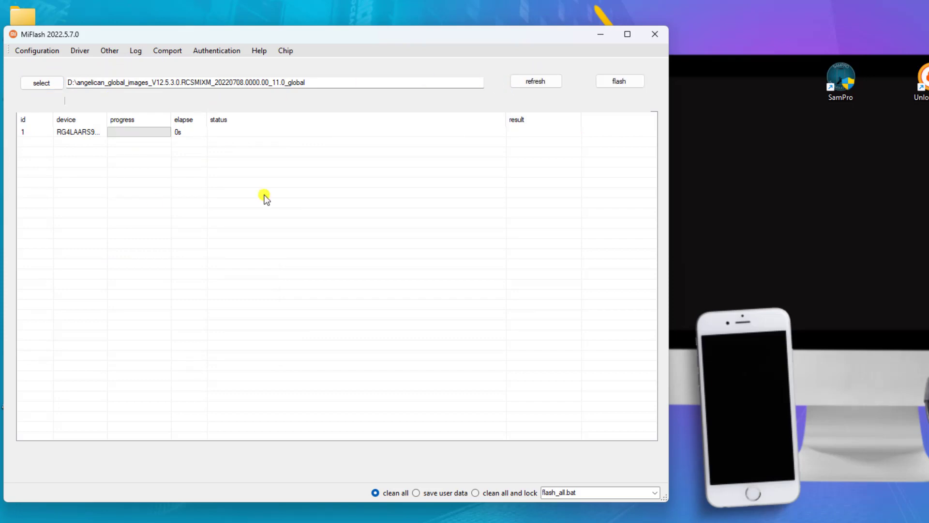